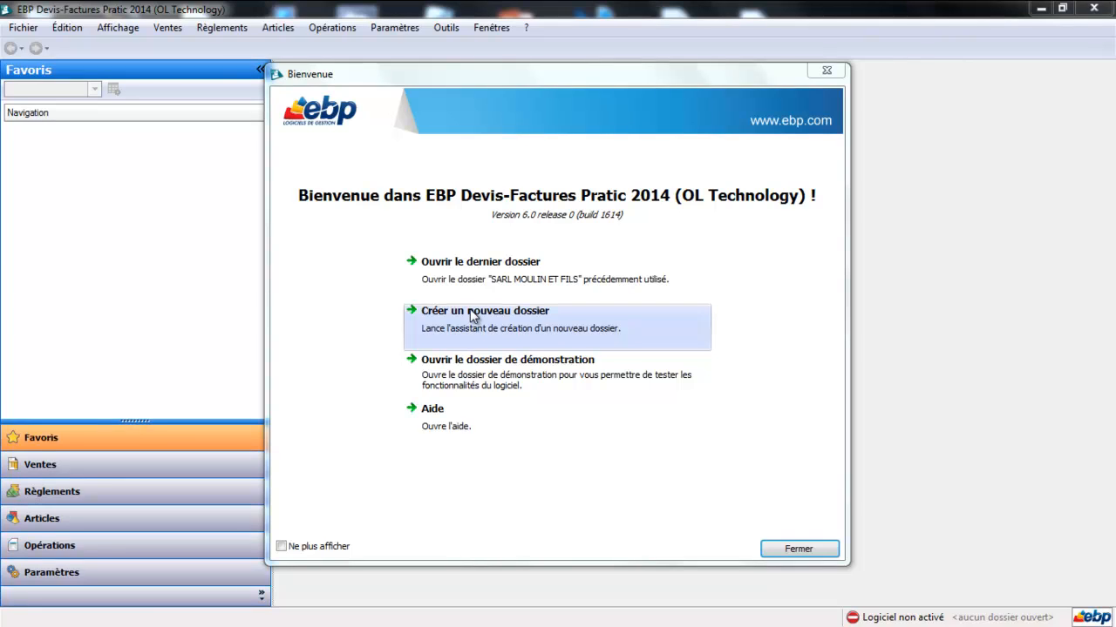
# Create a new company folder named EMTEC with the client and server installation type.
pyautogui.click(470, 317)
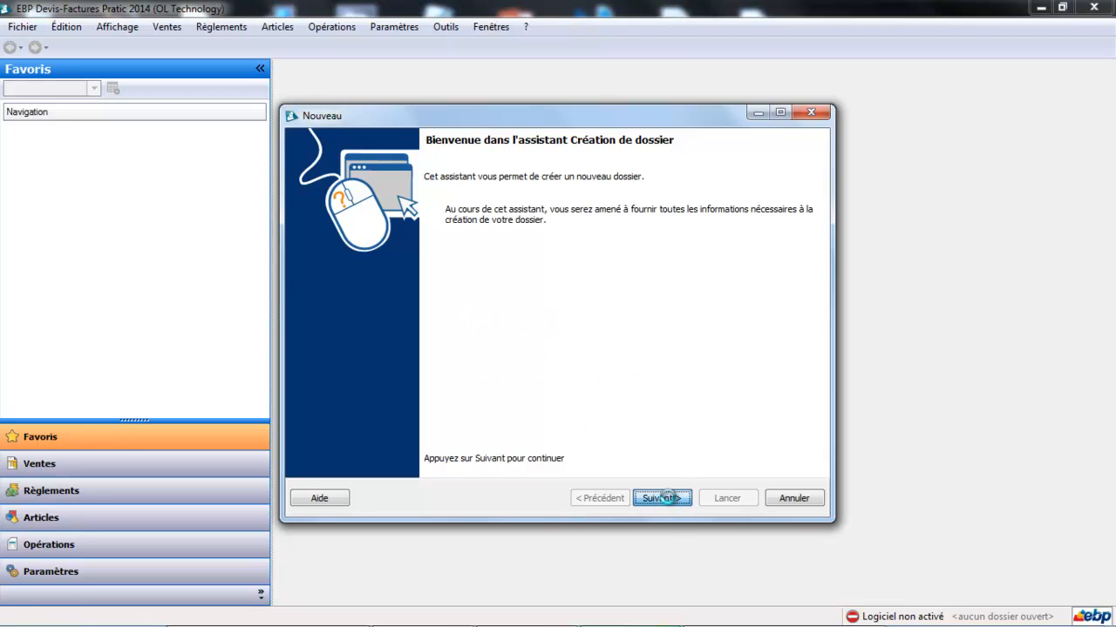
pyautogui.click(664, 498)
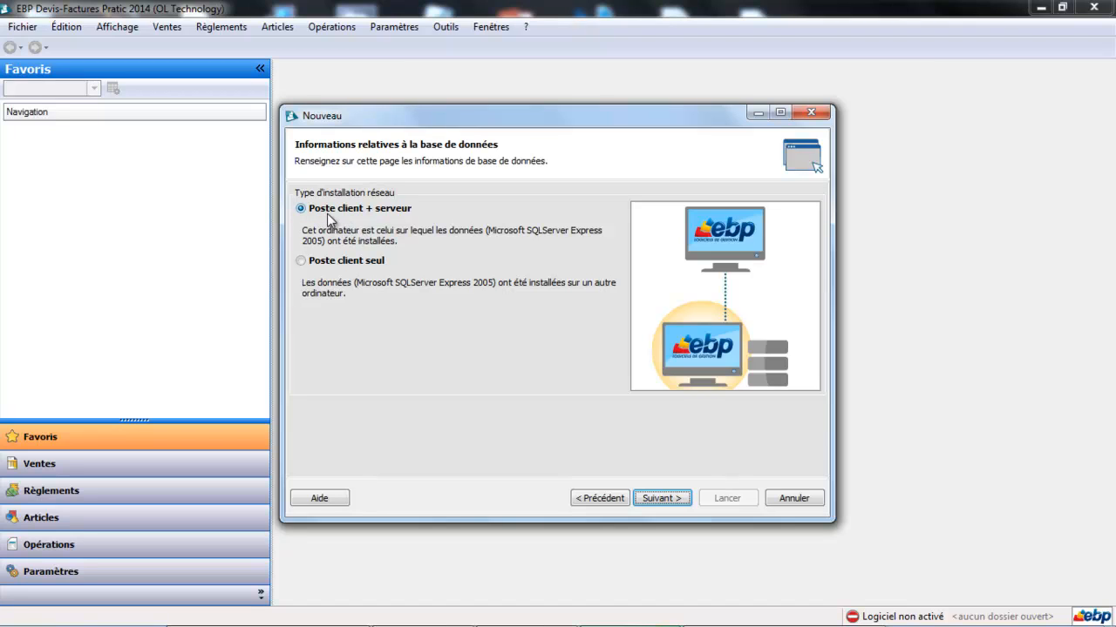
pyautogui.click(660, 498)
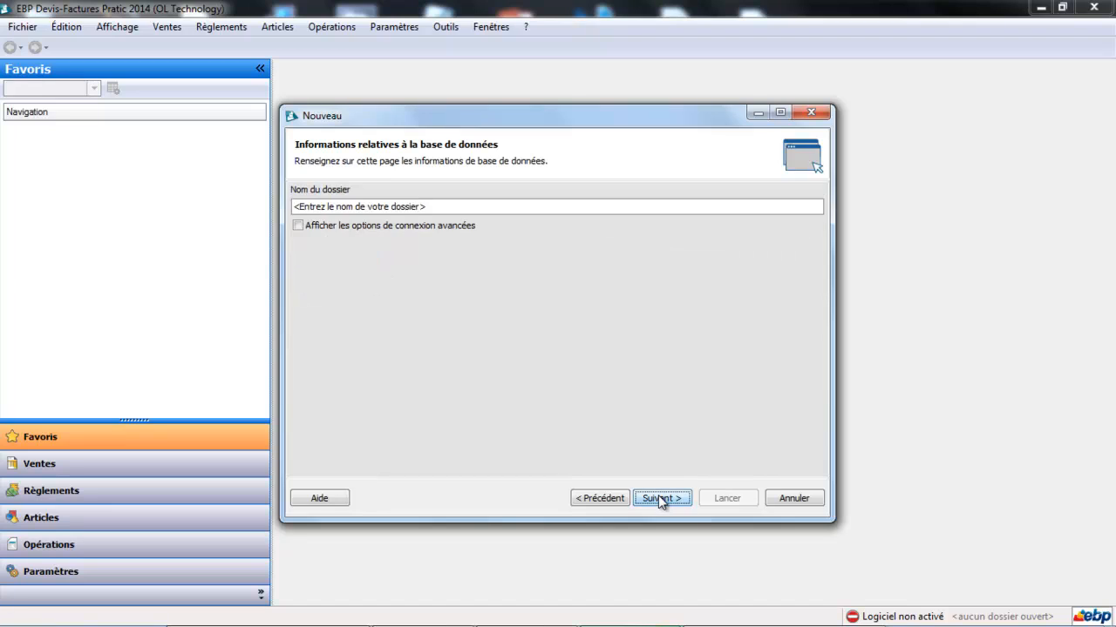
pyautogui.click(397, 206)
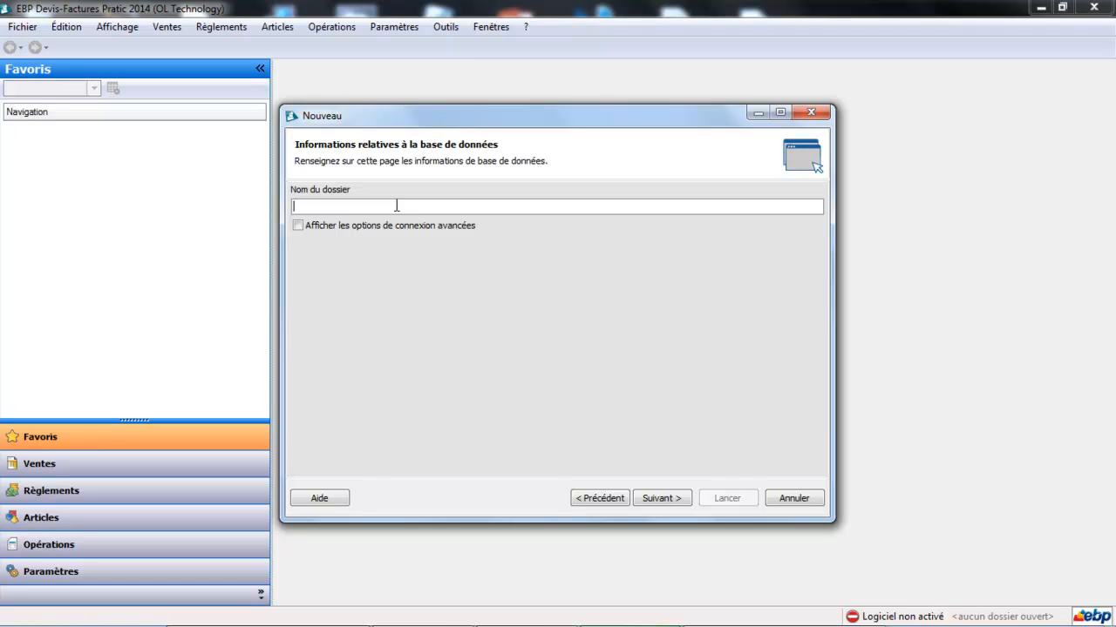
pyautogui.write('EMTEC')
pyautogui.click(649, 500)
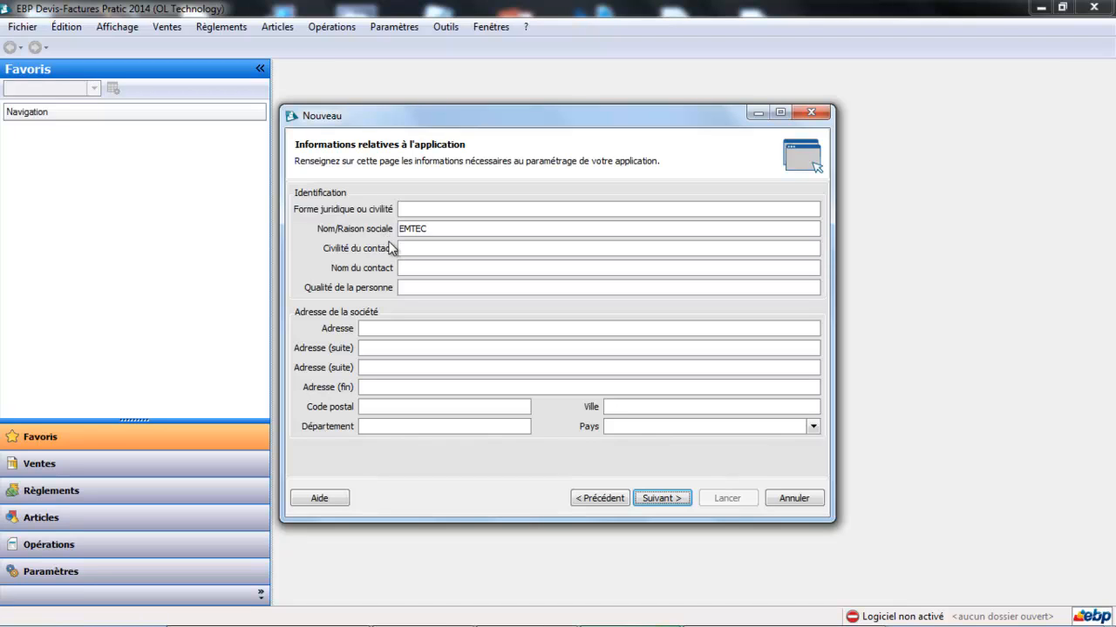
# Enter SARL as the legal form and fill in the company's street address, postal code and city.
pyautogui.click(422, 207)
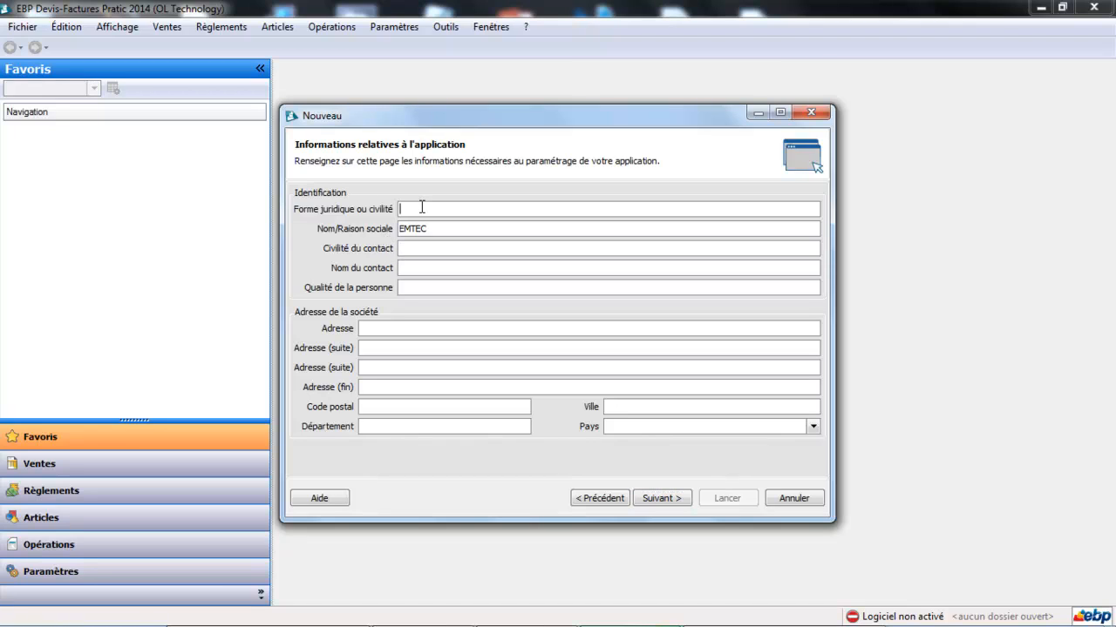
pyautogui.write('SARL')
pyautogui.press('Tab')
pyautogui.click(416, 325)
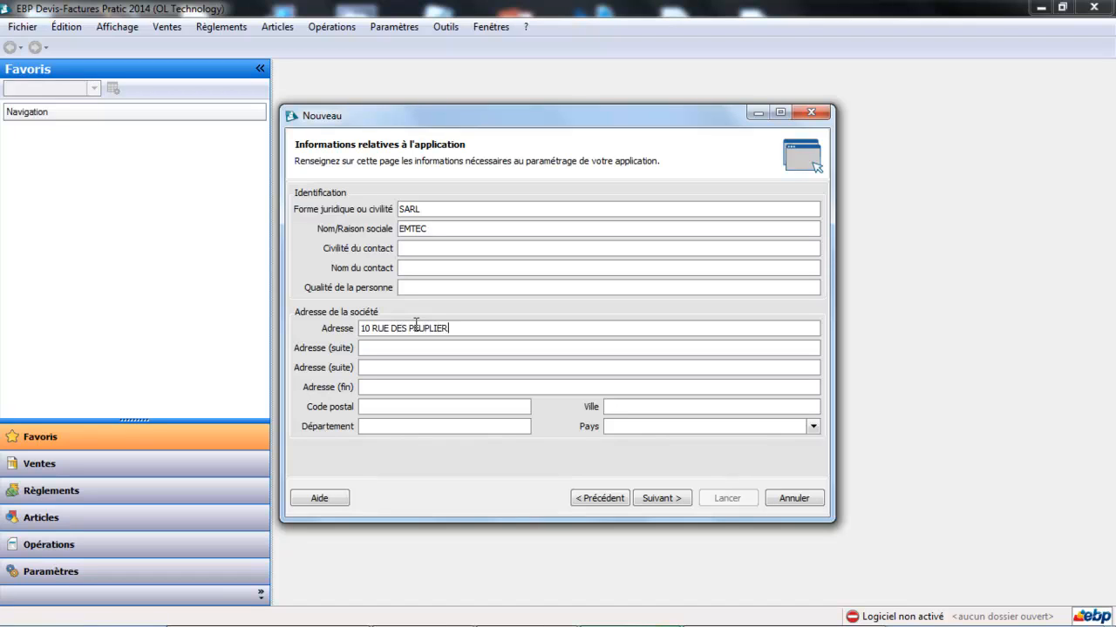
pyautogui.press('Tab')
pyautogui.press('Tab')
pyautogui.press('Tab')
pyautogui.press('Tab')
pyautogui.write('44100')
pyautogui.press('Tab')
pyautogui.write('NANTES')
pyautogui.click(684, 499)
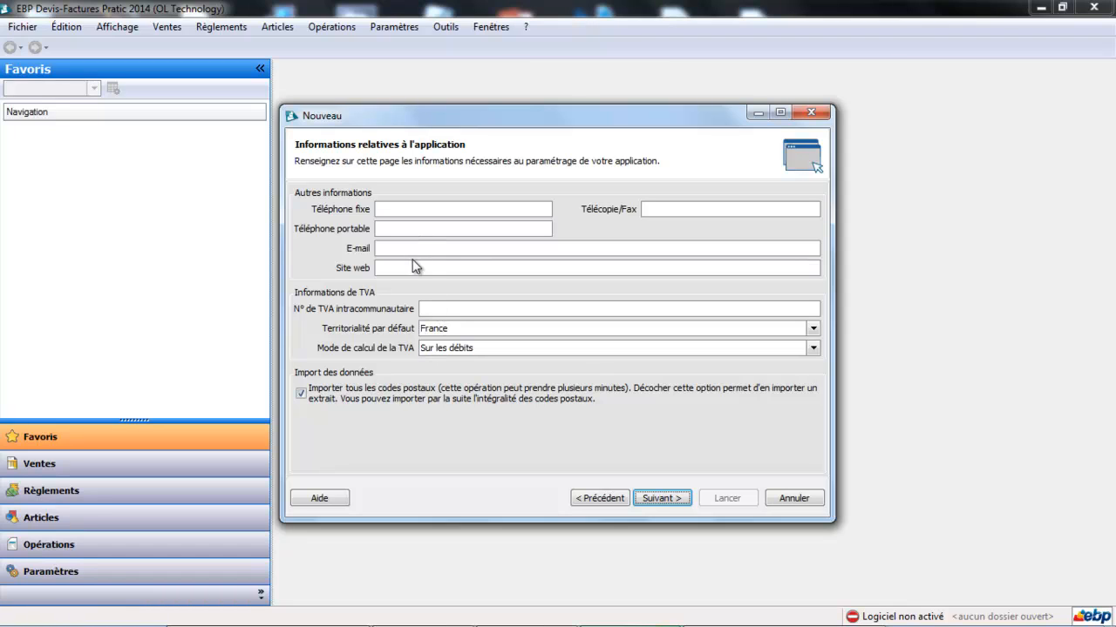
pyautogui.click(430, 308)
# Choose Mixte as the VAT calculation mode.
pyautogui.click(814, 348)
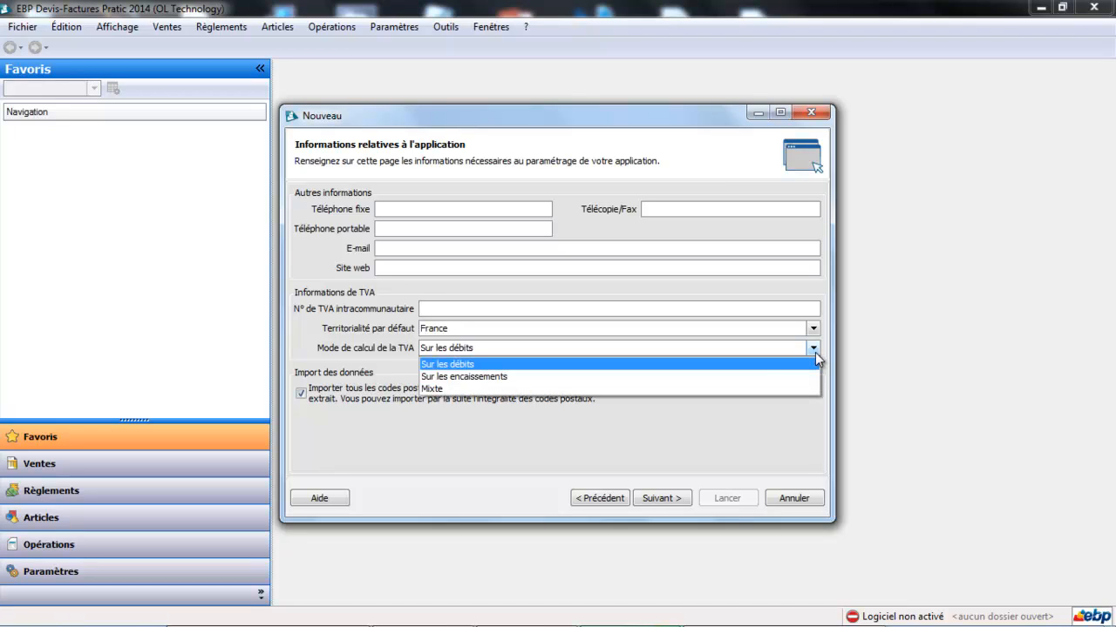
pyautogui.click(730, 390)
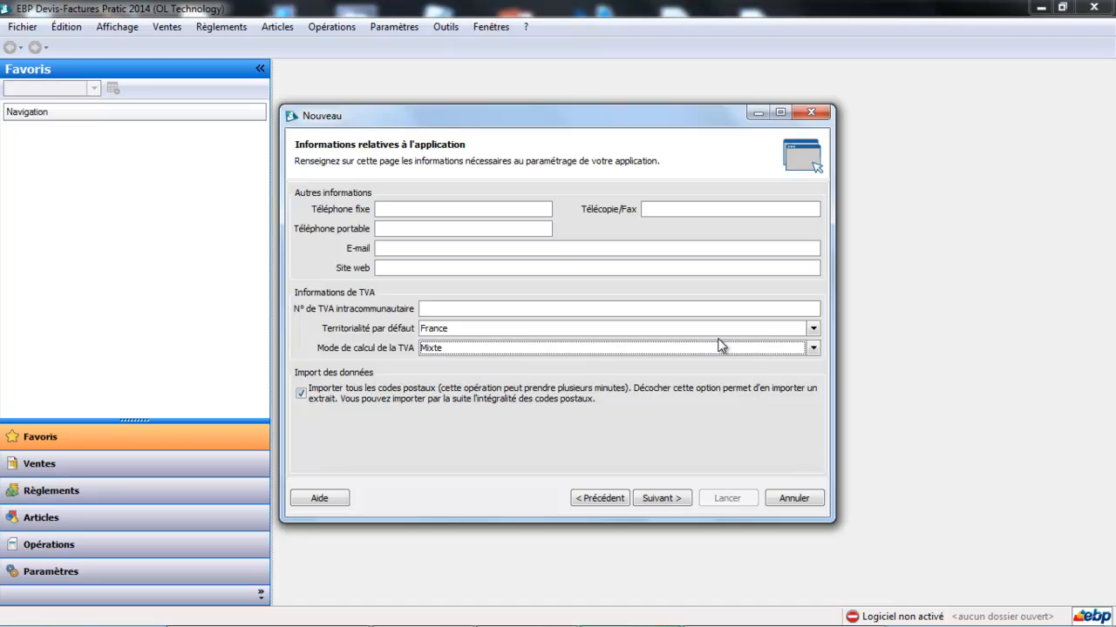
# Restore Sur les débits as the VAT calculation mode and move on to the fiscal-year options.
pyautogui.click(812, 347)
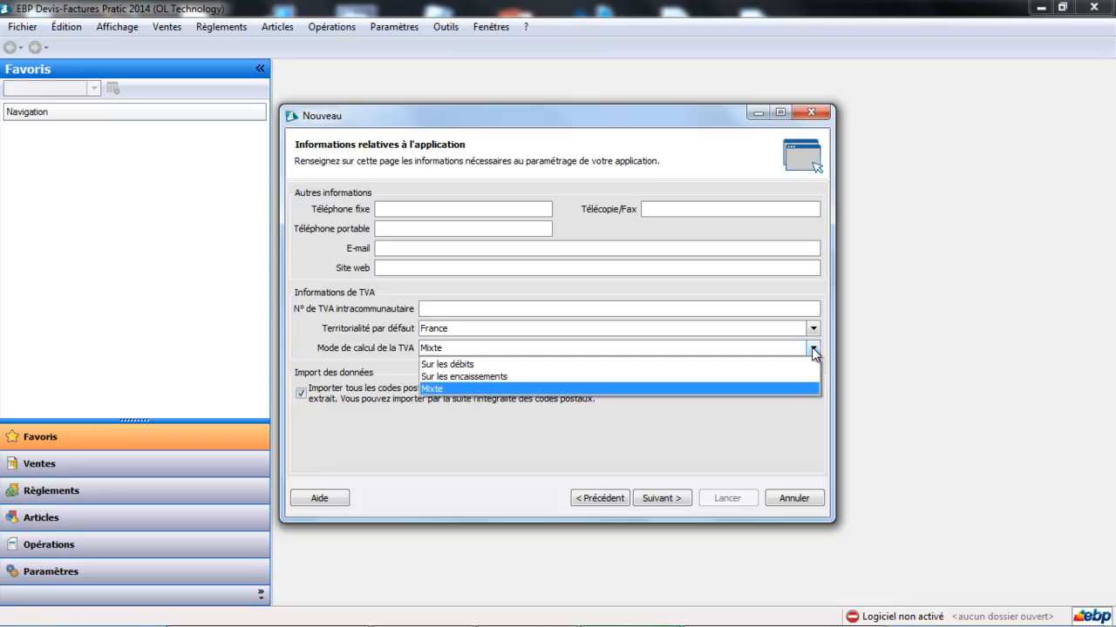
pyautogui.click(749, 365)
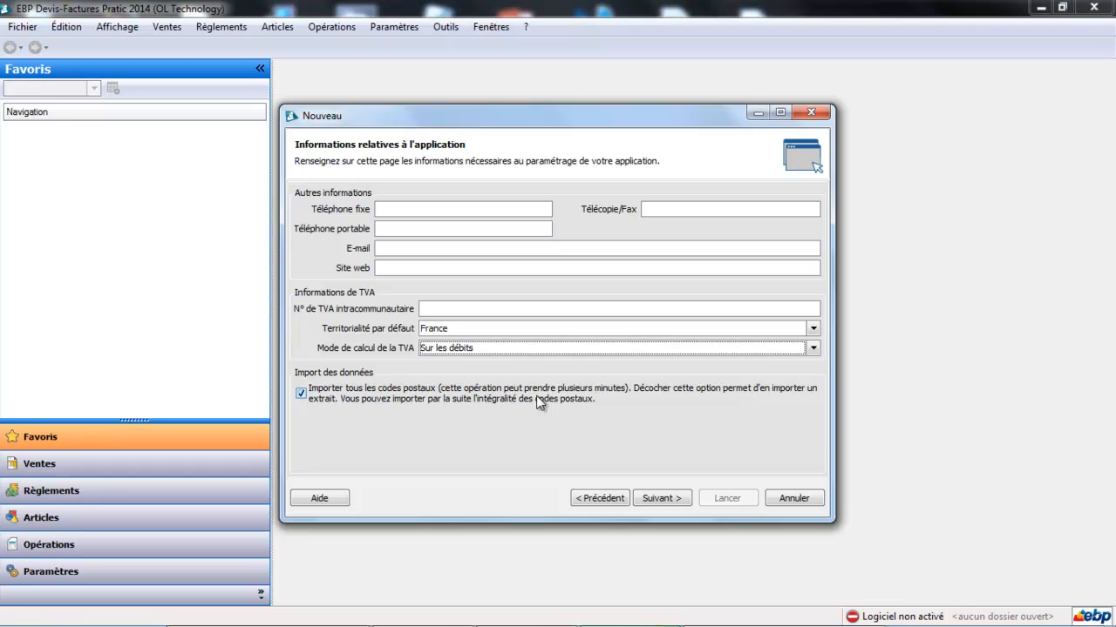
pyautogui.click(659, 498)
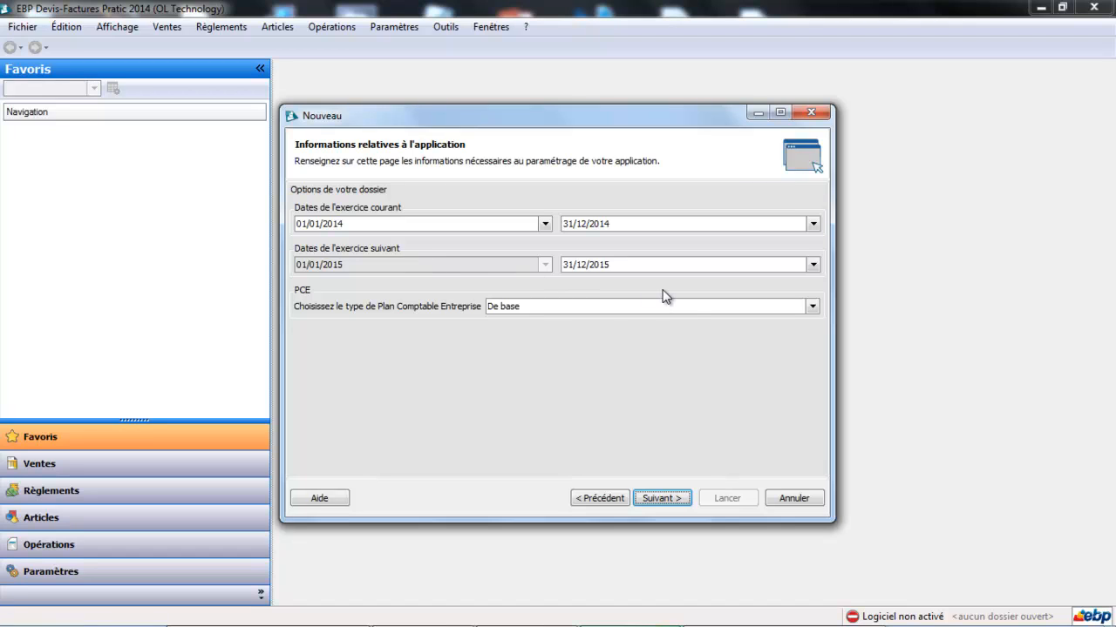
# Keep the De base chart of accounts and all four accounting features, continuing to the summary.
pyautogui.click(685, 307)
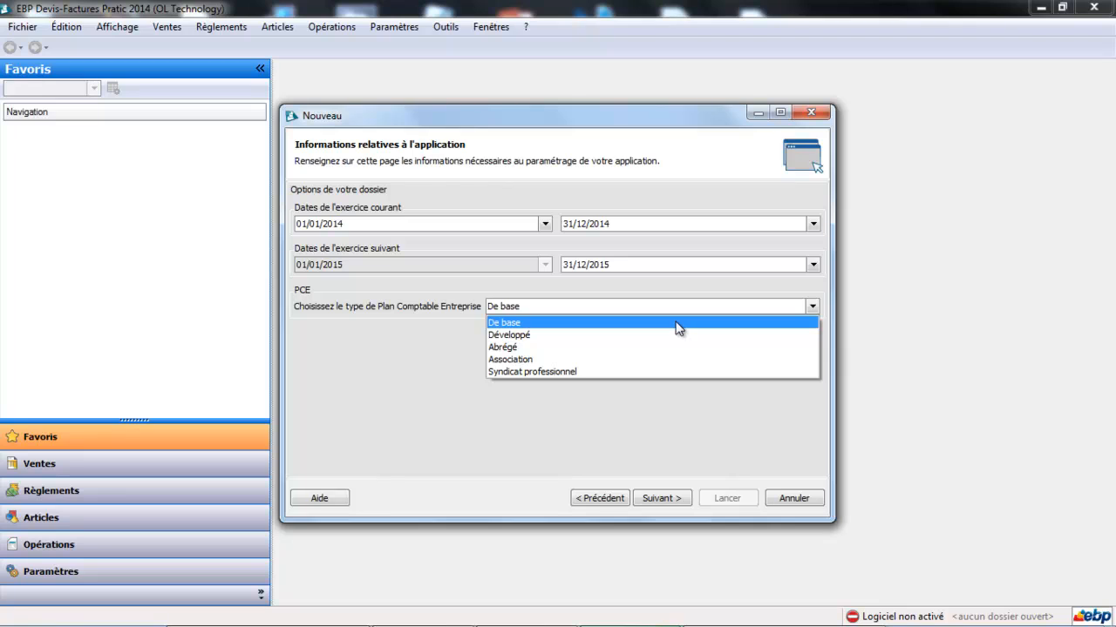
pyautogui.click(679, 323)
pyautogui.click(667, 500)
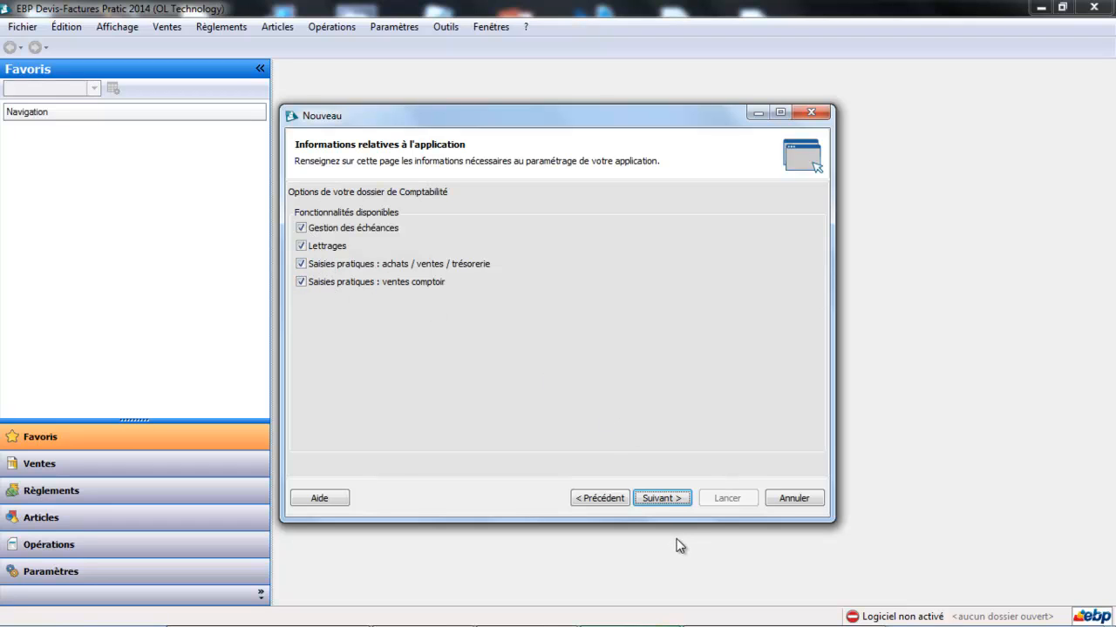
pyautogui.click(662, 499)
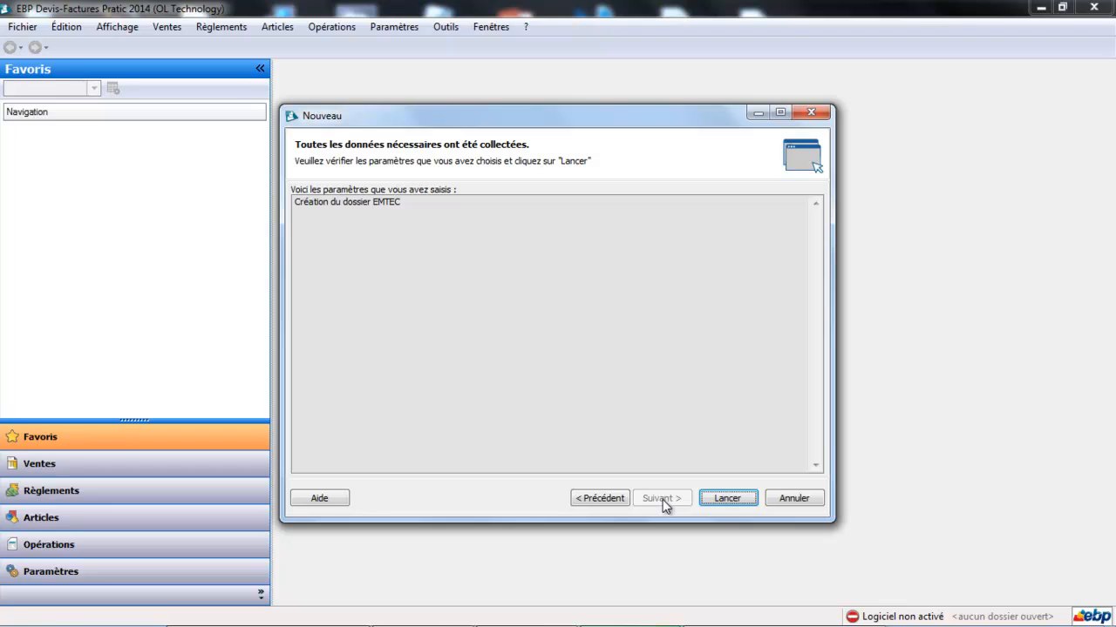
# Launch creation of the EMTEC folder from the summary page.
pyautogui.click(726, 498)
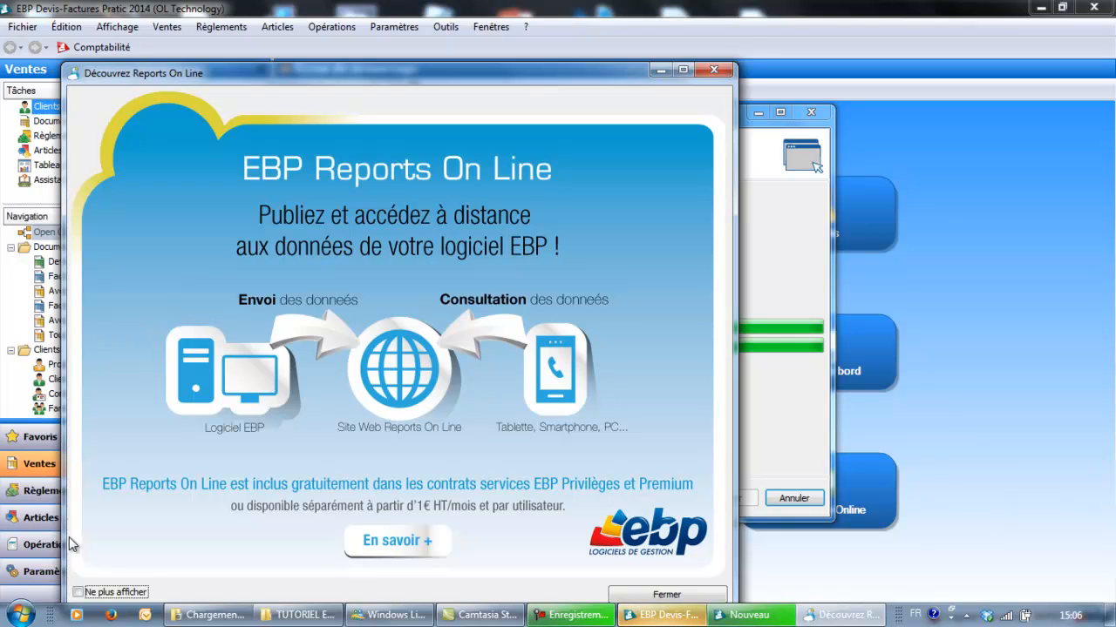
# Tick Ne plus afficher and close the Découvrez Reports On Line window.
pyautogui.click(78, 592)
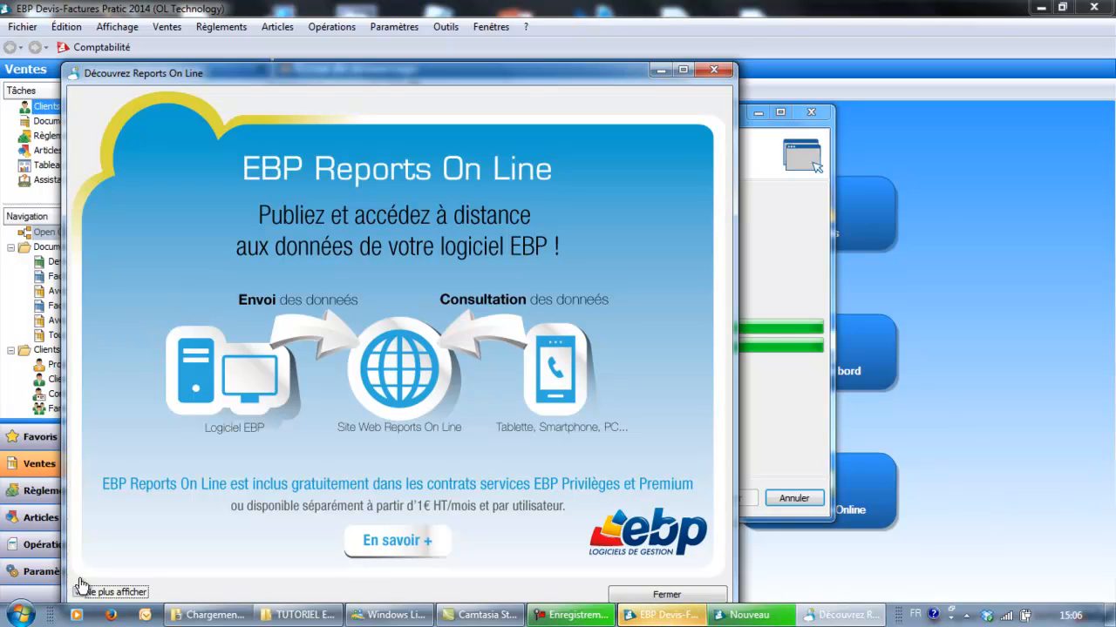
pyautogui.click(714, 71)
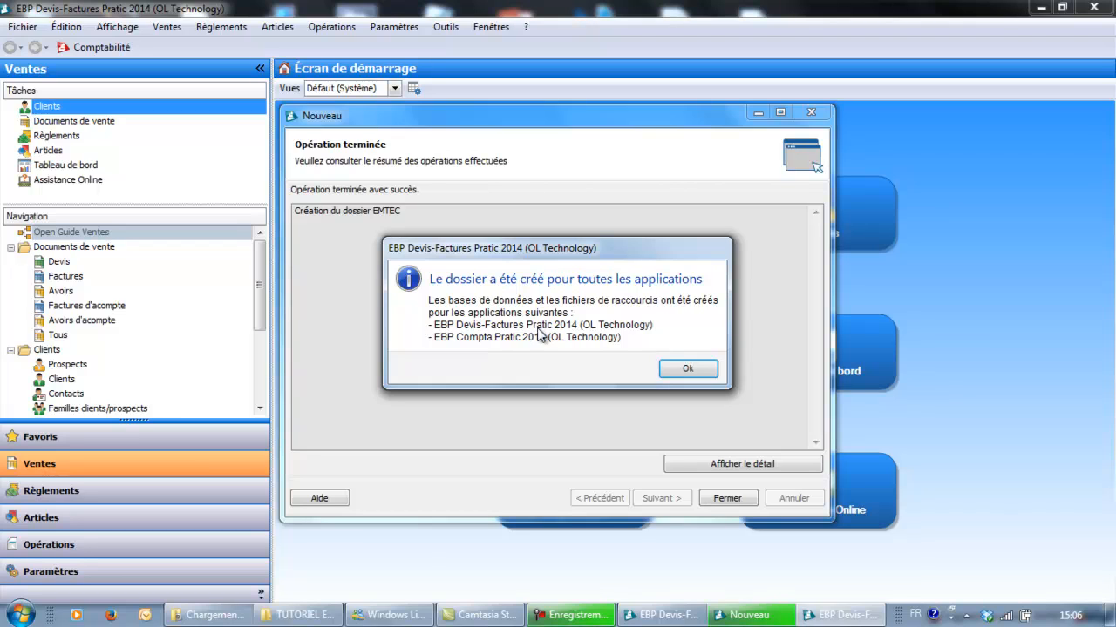
# Acknowledge the EMTEC creation confirmation and close the Nouveau wizard.
pyautogui.click(687, 368)
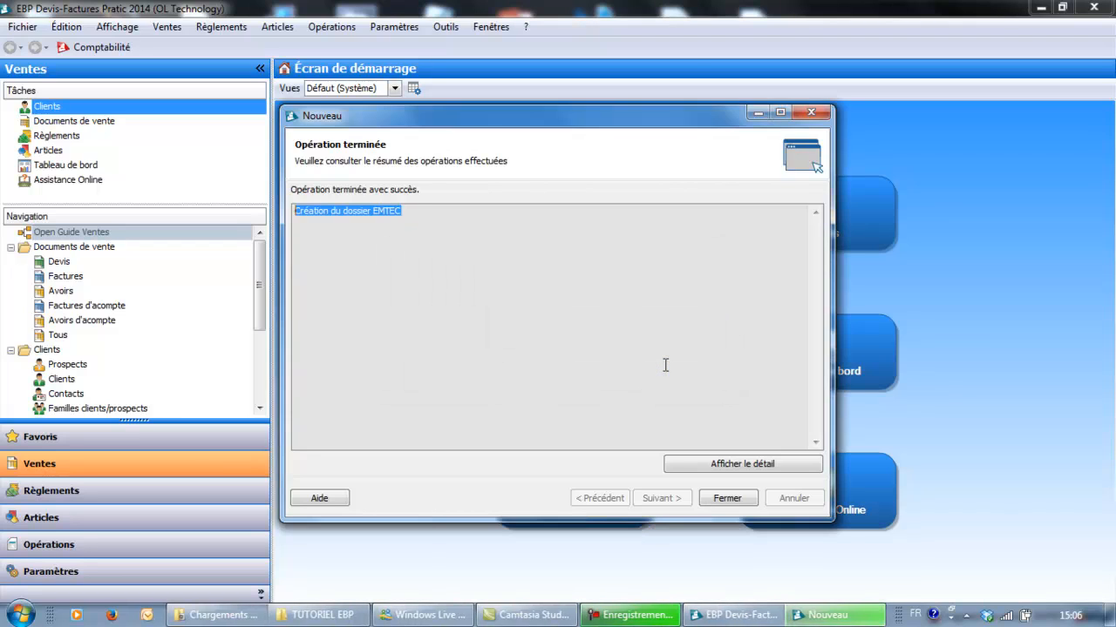
pyautogui.click(727, 499)
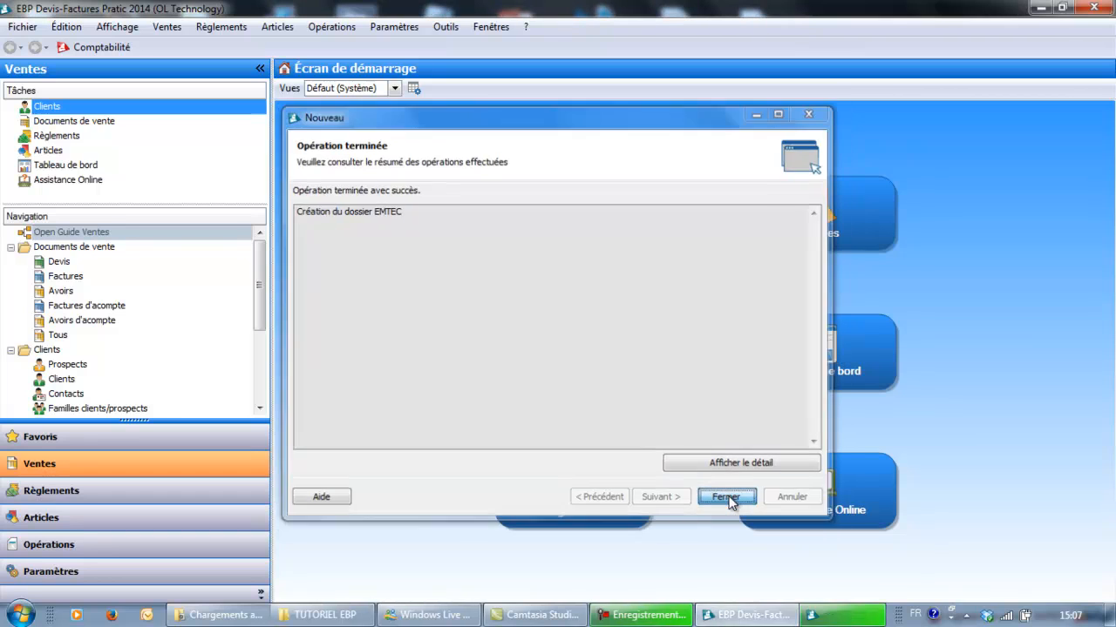